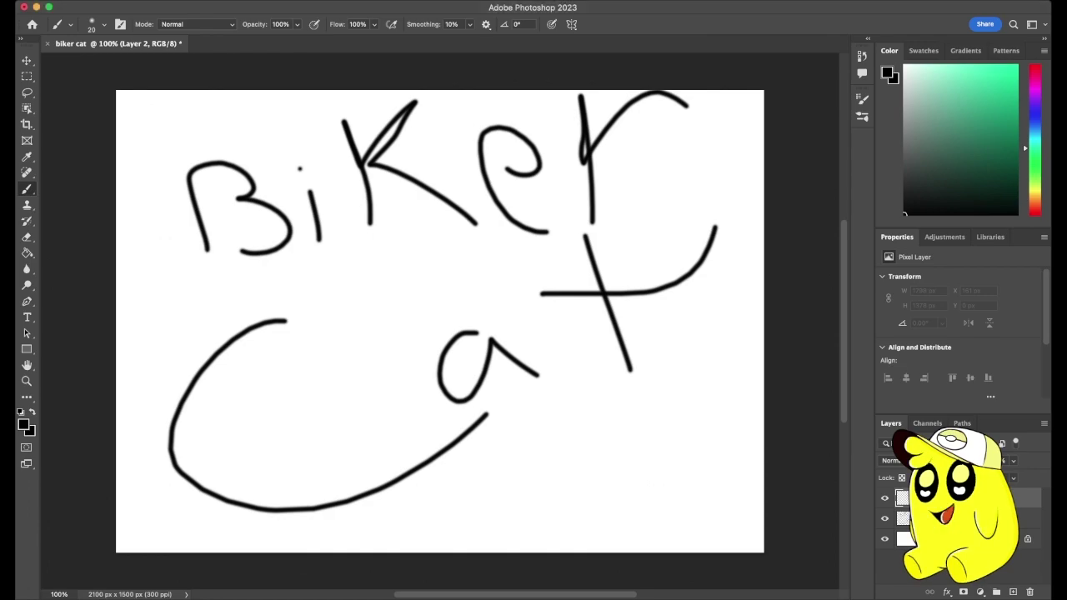
Hide the layer with the "Biker Cat" lettering and sketch a bike in black: slanted frame line, two round wheels, upright post and handlebar.
left_click(884, 517)
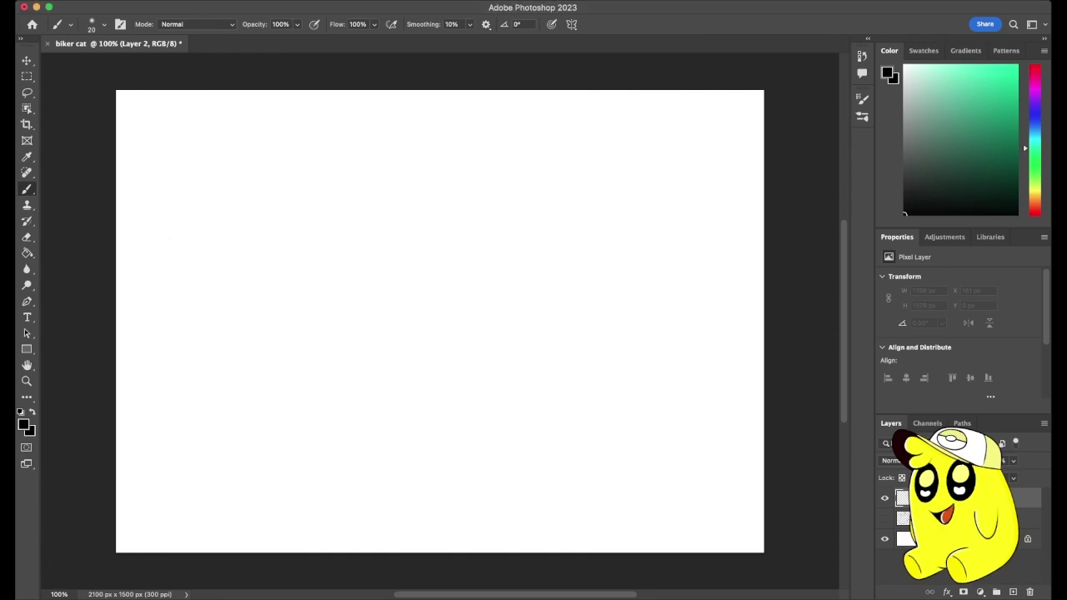
left_click_drag(299, 293, 509, 273)
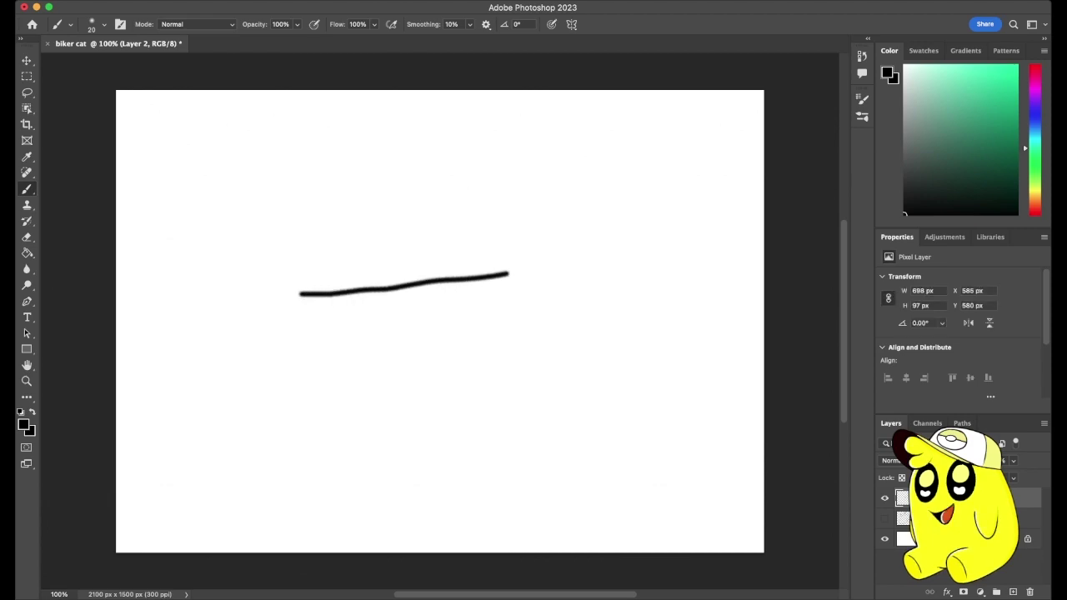
mouse_move(318, 297)
left_mouse_down()
mouse_move(302, 325)
mouse_move(367, 354)
mouse_move(308, 301)
left_mouse_up()
mouse_move(458, 291)
left_mouse_down()
mouse_move(430, 352)
mouse_move(463, 289)
mouse_move(450, 290)
left_mouse_up()
mouse_move(510, 276)
left_mouse_down()
mouse_move(505, 198)
mouse_move(459, 205)
mouse_move(551, 179)
left_mouse_up()
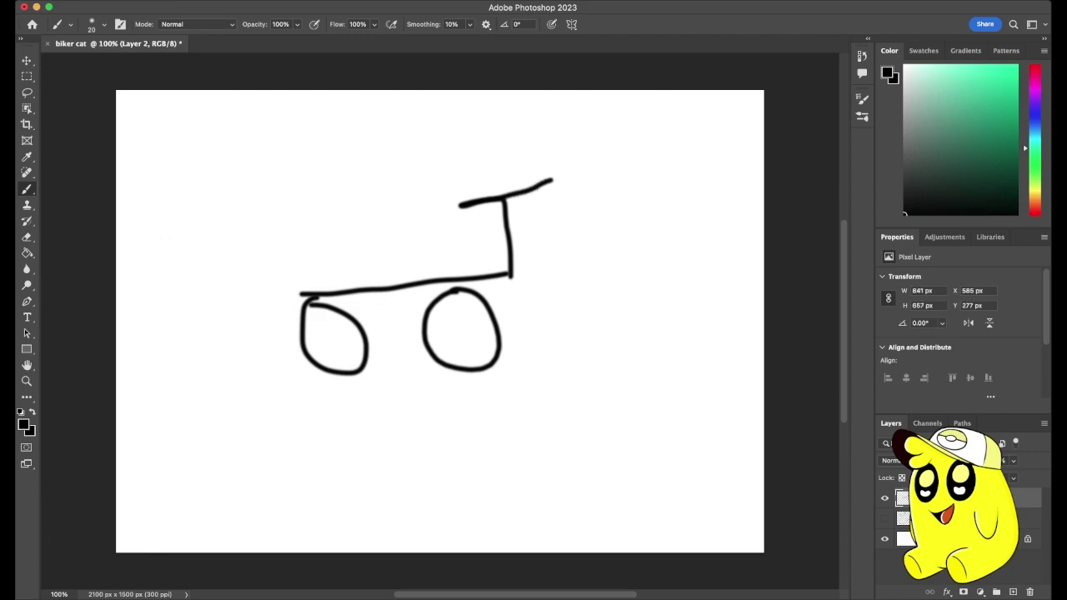
Draw a cat standing at the handlebar, with pointed ears, outstretched arm, body, legs, a long wavy tail, two dot eyes and an open mouth.
mouse_move(483, 143)
left_mouse_down()
mouse_move(465, 175)
mouse_move(499, 167)
mouse_move(476, 131)
mouse_move(492, 148)
mouse_move(457, 138)
mouse_move(498, 204)
mouse_move(535, 180)
left_mouse_up()
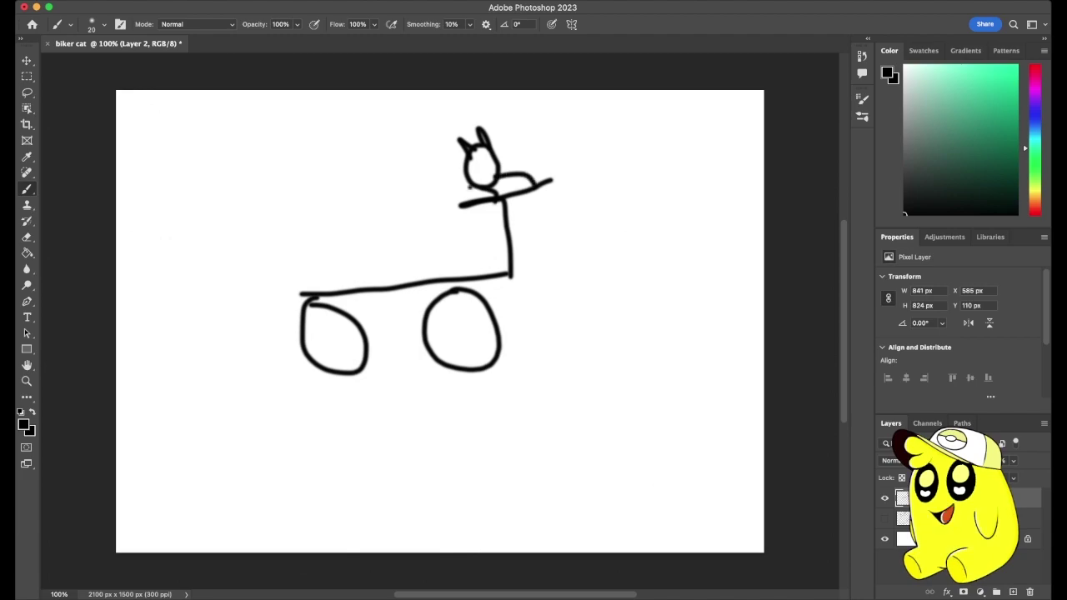
mouse_move(472, 186)
left_mouse_down()
mouse_move(462, 214)
mouse_move(475, 250)
mouse_move(486, 191)
left_mouse_up()
mouse_move(483, 244)
left_mouse_down()
mouse_move(490, 288)
mouse_move(472, 240)
mouse_move(494, 243)
mouse_move(508, 278)
mouse_move(498, 283)
mouse_move(491, 237)
mouse_move(460, 235)
mouse_move(406, 203)
mouse_move(343, 234)
mouse_move(341, 225)
left_mouse_up()
left_click(483, 159)
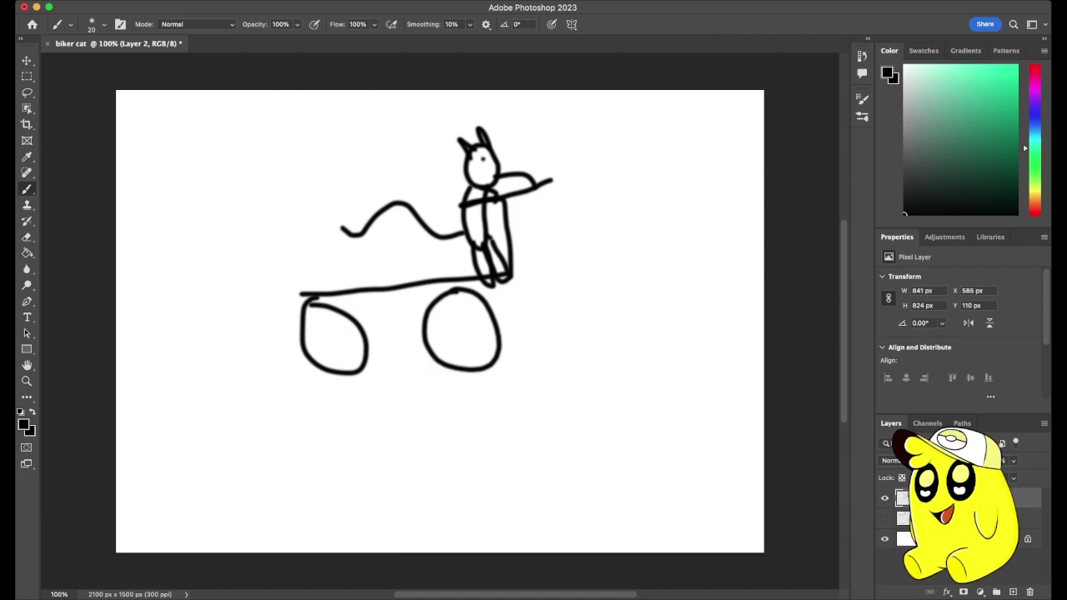
left_click(476, 163)
left_click_drag(480, 171, 485, 172)
Add three short speed lines behind the bike and a small hub in the centre of each wheel.
left_click_drag(265, 250, 208, 242)
left_click_drag(246, 225, 211, 208)
left_click_drag(291, 203, 246, 183)
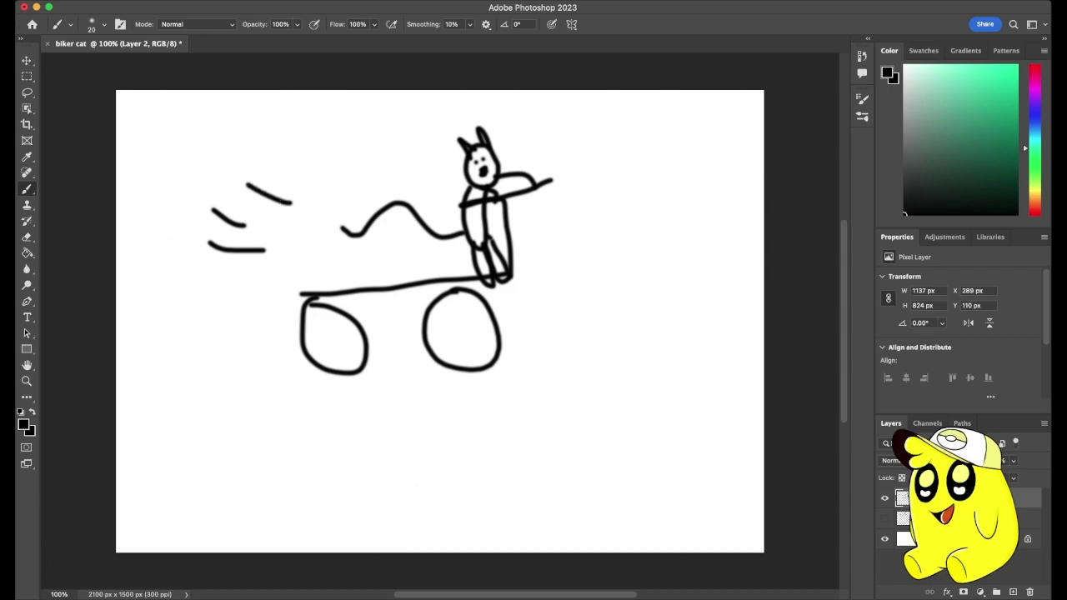
mouse_move(465, 324)
left_mouse_down()
mouse_move(468, 334)
mouse_move(467, 325)
left_mouse_up()
left_click_drag(333, 340, 326, 337)
Draw a two-part curved seat along the bike frame and a passenger with dark scribbled hair and a raised arm on its rear part.
mouse_move(381, 283)
left_mouse_down()
mouse_move(382, 265)
mouse_move(432, 259)
mouse_move(472, 272)
left_mouse_up()
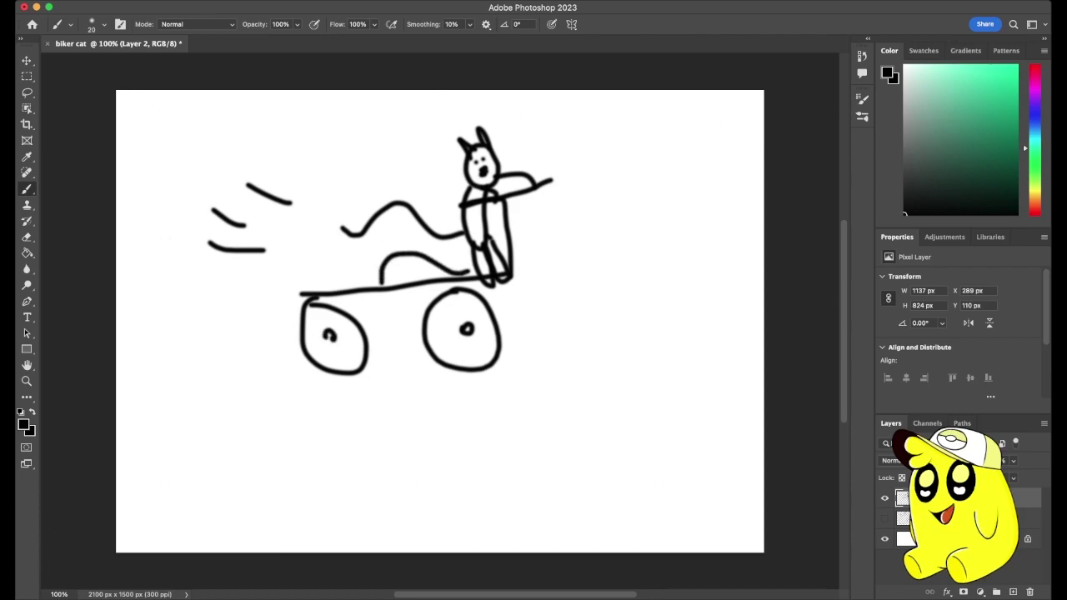
mouse_move(317, 290)
left_mouse_down()
mouse_move(350, 262)
mouse_move(379, 254)
mouse_move(389, 264)
left_mouse_up()
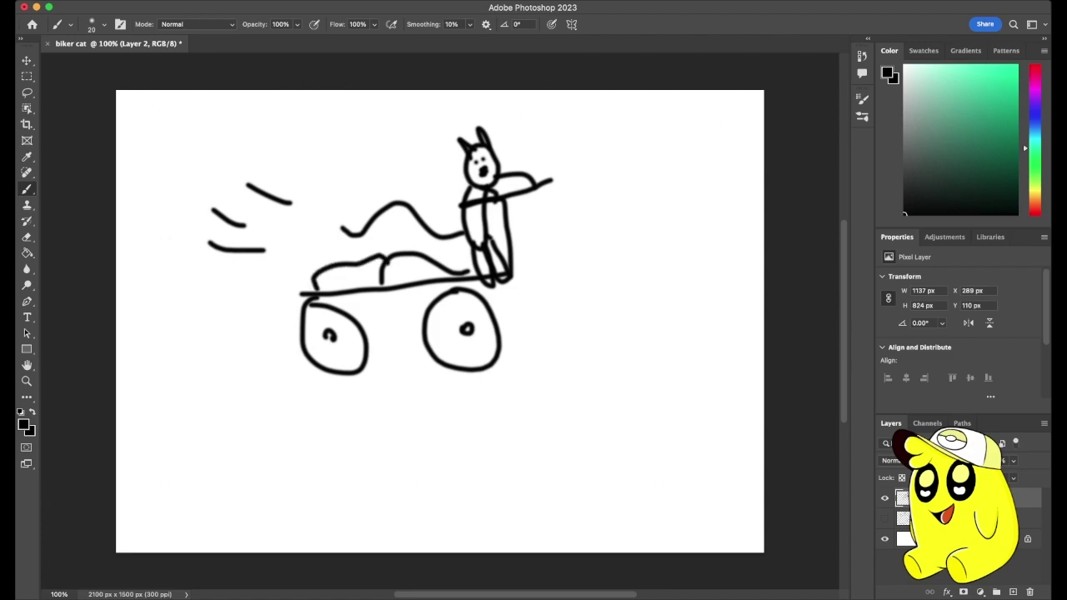
mouse_move(357, 167)
left_mouse_down()
mouse_move(364, 218)
mouse_move(360, 178)
mouse_move(346, 176)
mouse_move(367, 234)
mouse_move(346, 184)
mouse_move(358, 250)
mouse_move(341, 226)
mouse_move(350, 275)
mouse_move(362, 243)
mouse_move(325, 218)
mouse_move(333, 207)
mouse_move(315, 175)
mouse_move(336, 173)
left_mouse_up()
mouse_move(335, 261)
left_mouse_down()
mouse_move(345, 305)
mouse_move(350, 268)
mouse_move(392, 223)
mouse_move(379, 163)
mouse_move(420, 152)
left_mouse_up()
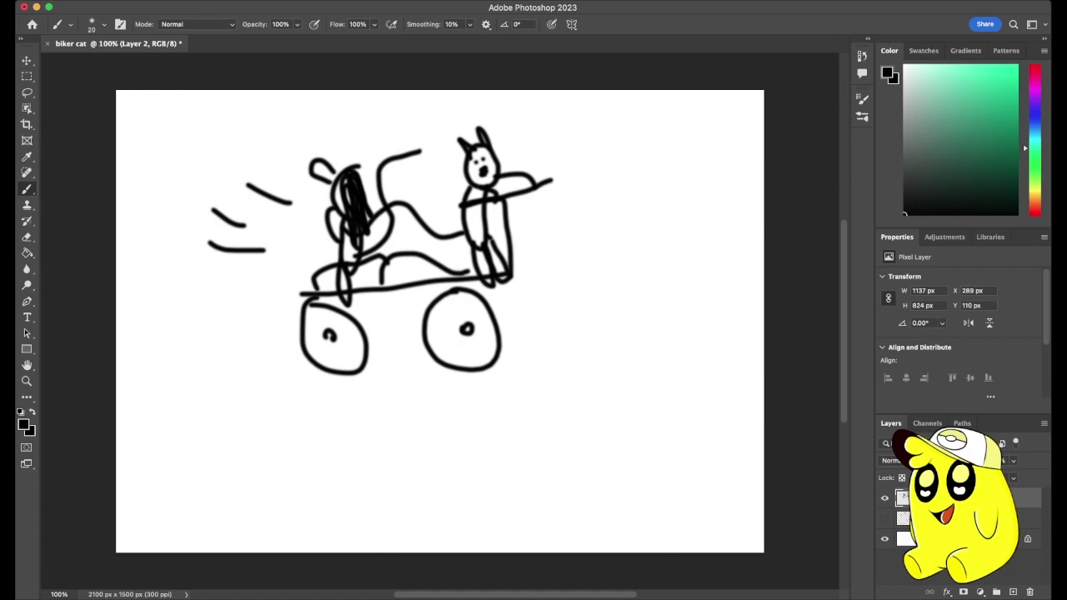
Draw a road rising diagonally across the canvas, with two long edge lines and five short lane dashes between them.
mouse_move(130, 370)
left_mouse_down()
mouse_move(305, 313)
mouse_move(764, 211)
left_mouse_up()
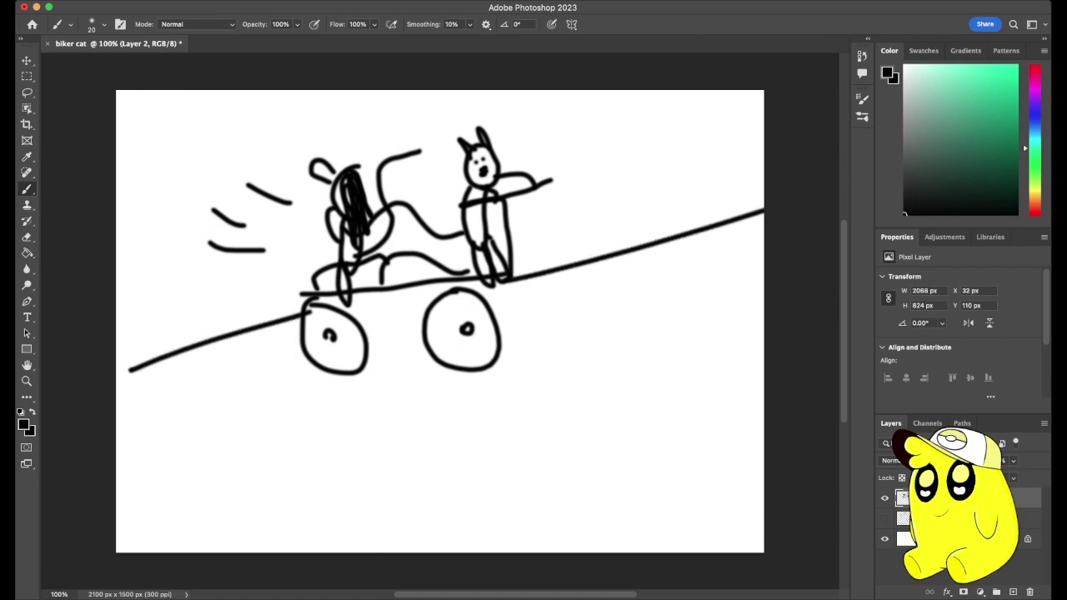
left_click_drag(151, 542, 763, 350)
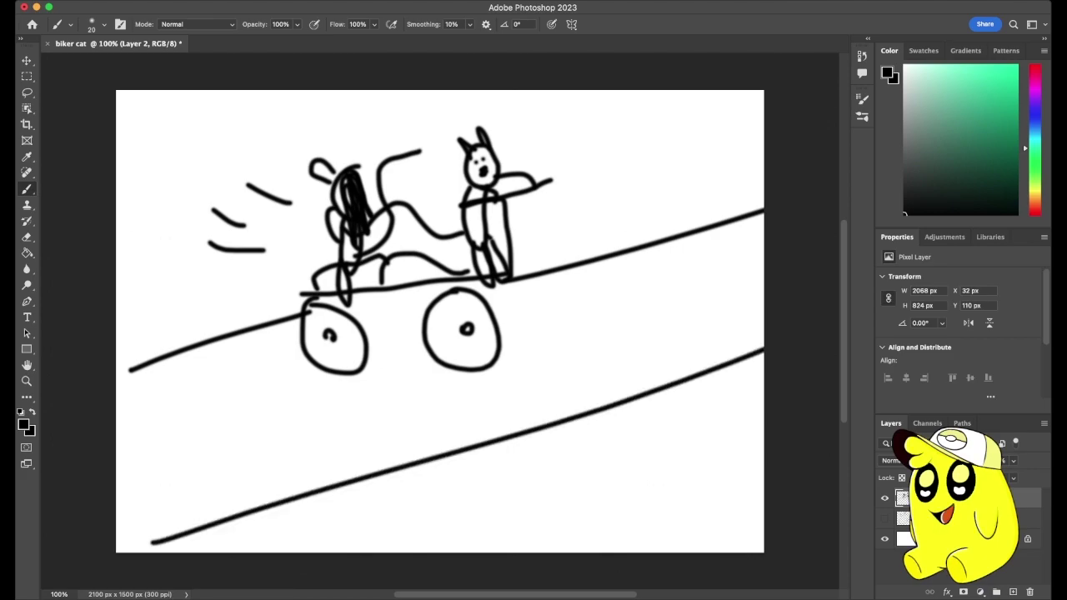
left_click_drag(596, 337, 647, 333)
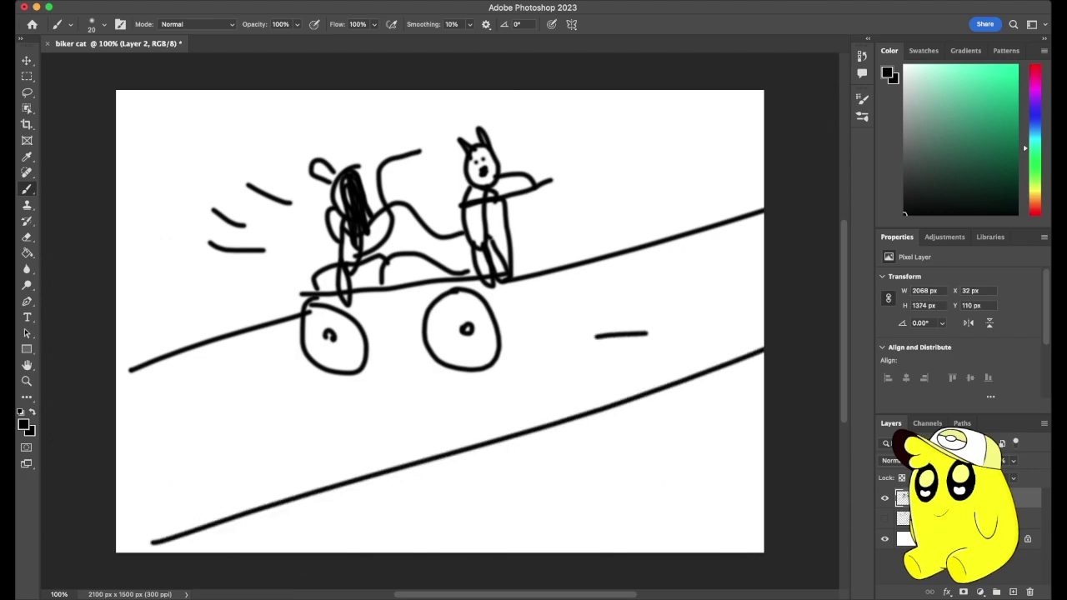
left_click_drag(497, 398, 565, 373)
left_click_drag(290, 446, 393, 405)
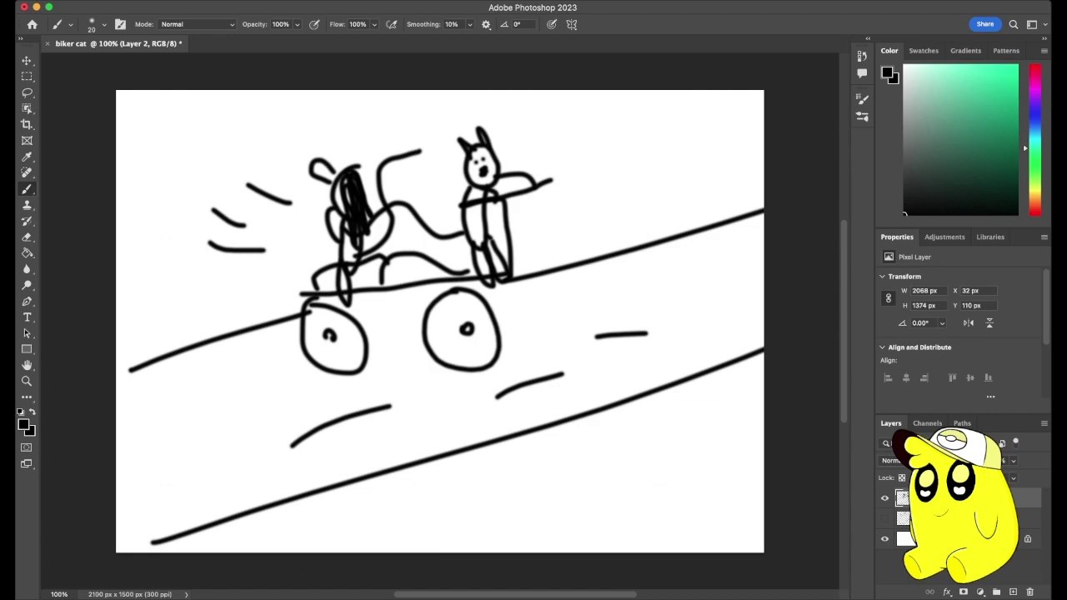
left_click_drag(244, 422, 268, 411)
left_click_drag(693, 267, 764, 233)
Outline puffy trees in the lower-right, upper-right and upper-left areas of the canvas, and add a small smiley face above the riders.
mouse_move(575, 530)
left_mouse_down()
mouse_move(606, 463)
mouse_move(675, 442)
mouse_move(704, 505)
mouse_move(517, 534)
left_mouse_up()
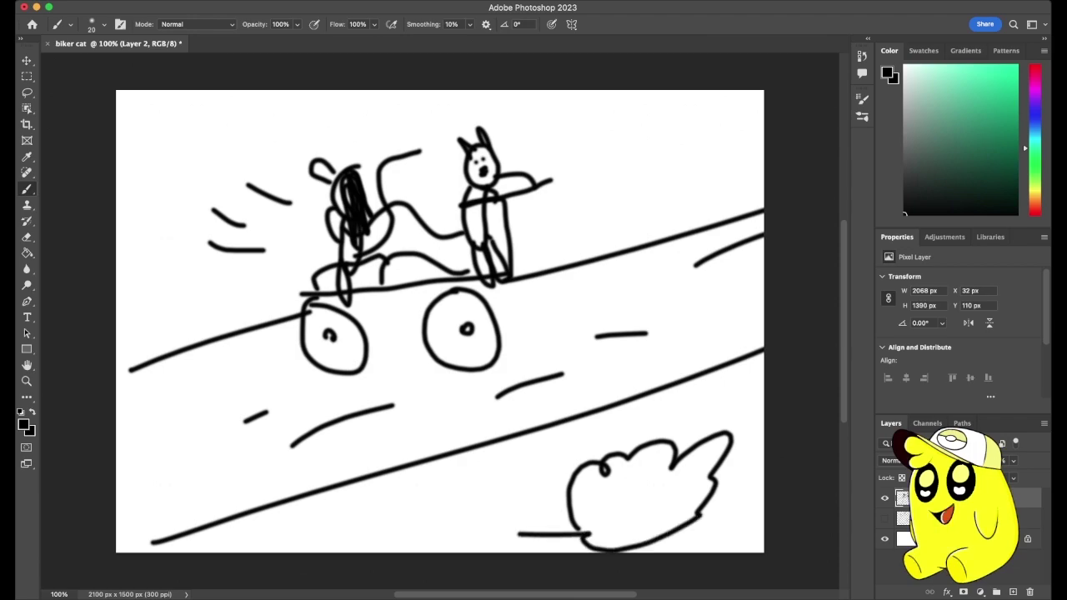
mouse_move(604, 206)
left_mouse_down()
mouse_move(587, 98)
mouse_move(683, 127)
mouse_move(570, 197)
mouse_move(538, 197)
left_mouse_up()
mouse_move(190, 296)
left_mouse_down()
mouse_move(187, 202)
mouse_move(163, 180)
mouse_move(187, 100)
mouse_move(210, 179)
mouse_move(200, 198)
mouse_move(241, 305)
left_mouse_up()
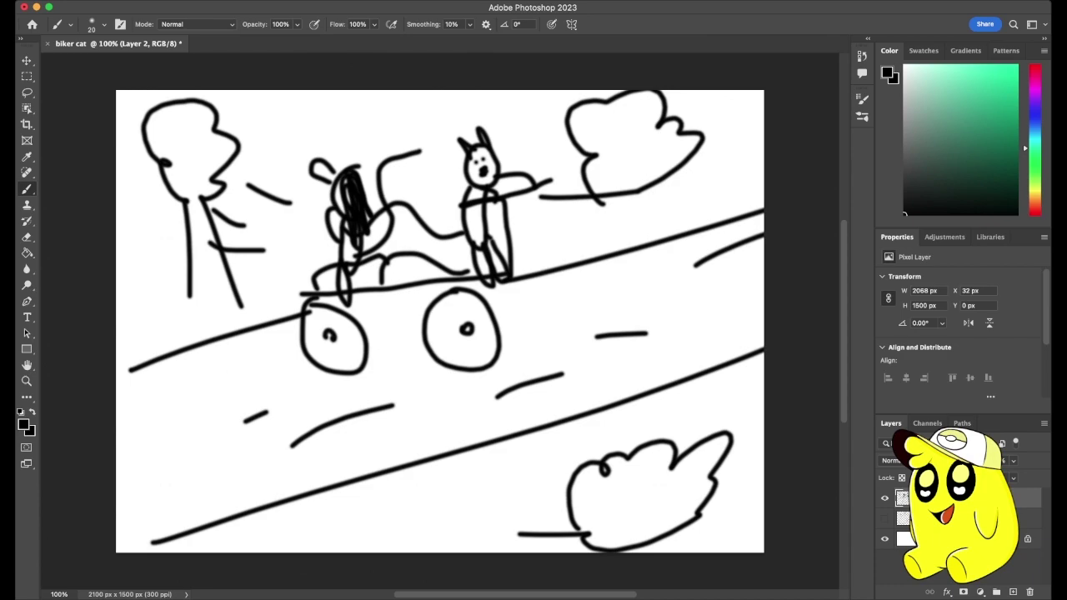
left_click(409, 109)
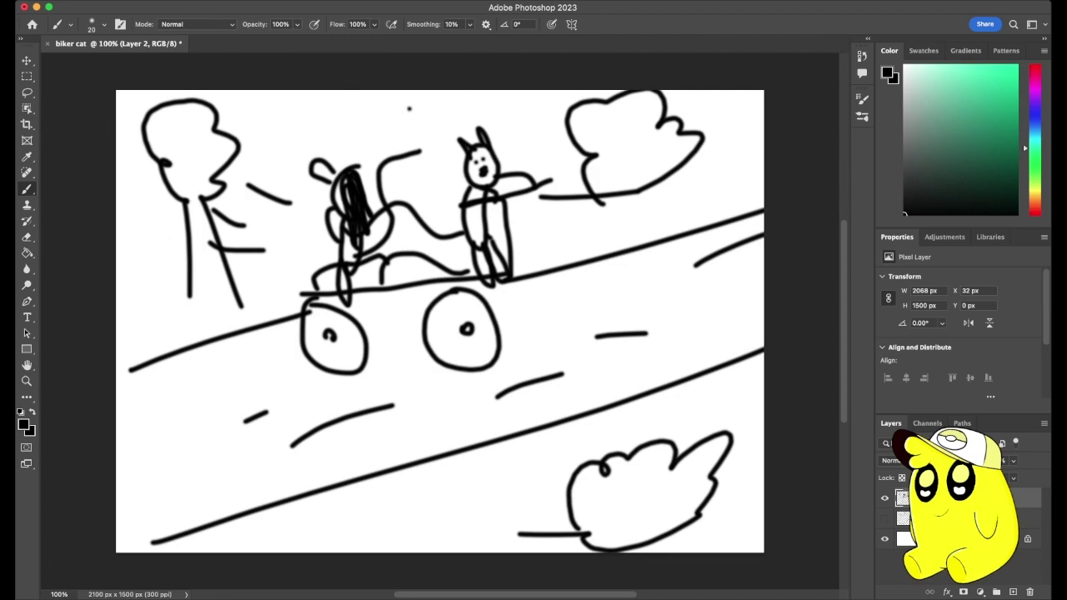
mouse_move(402, 116)
left_mouse_down()
mouse_move(421, 128)
mouse_move(445, 113)
left_mouse_up()
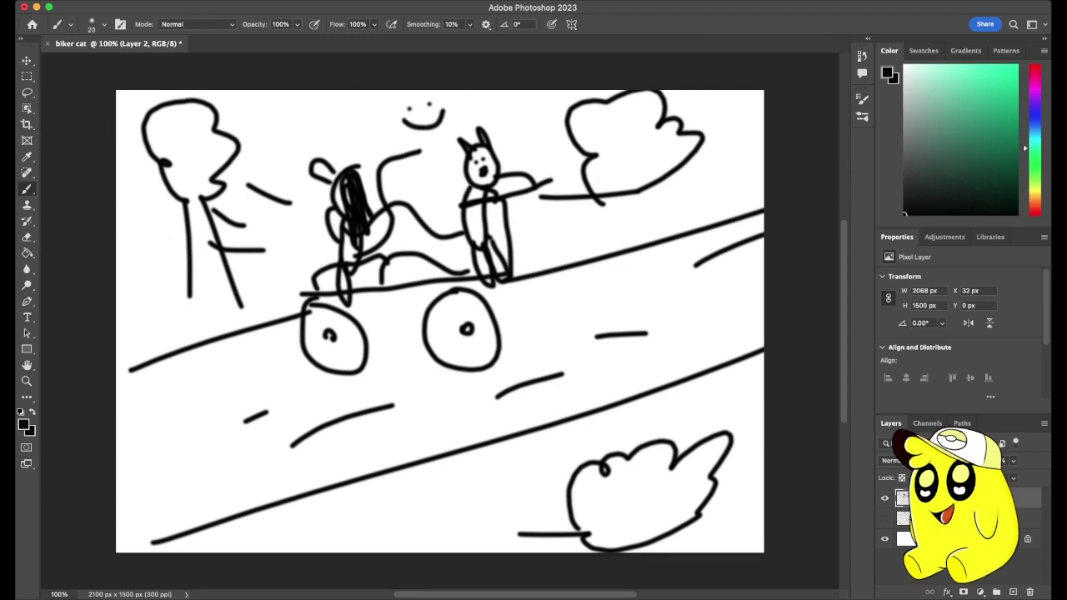